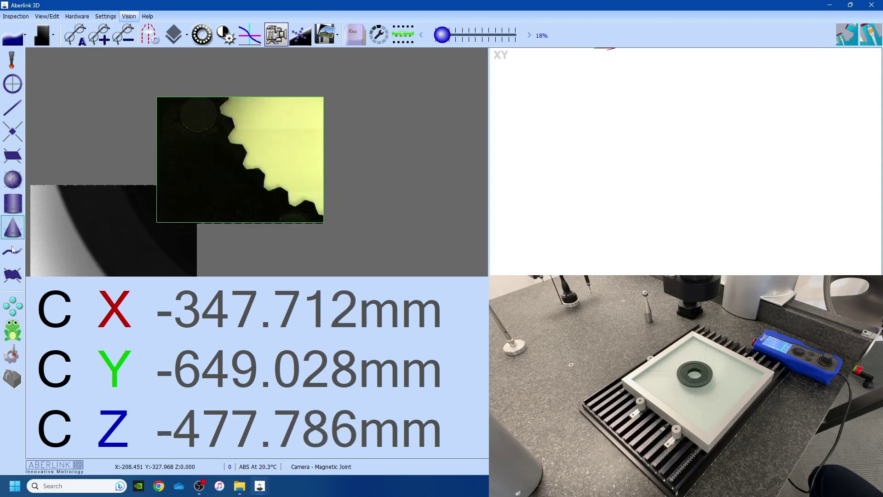
Lock the machine's Z axis at its current height.
right_click(220, 409)
click(249, 435)
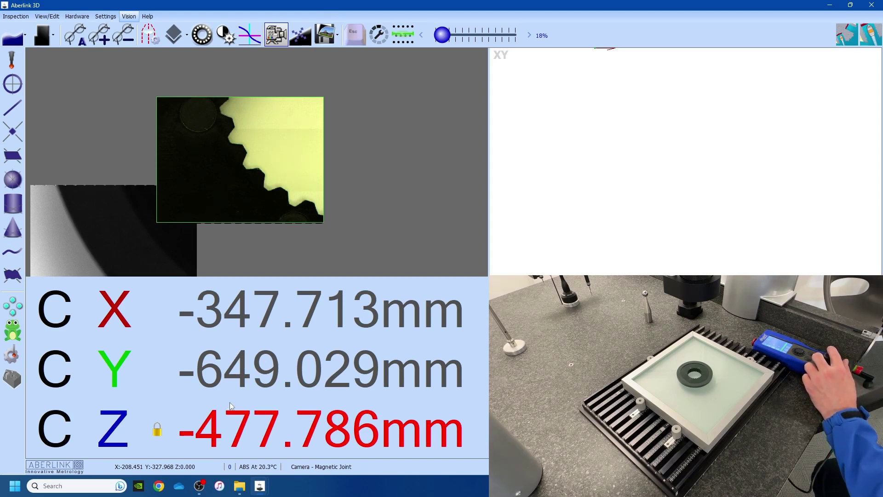
scroll(269, 168, up, 2)
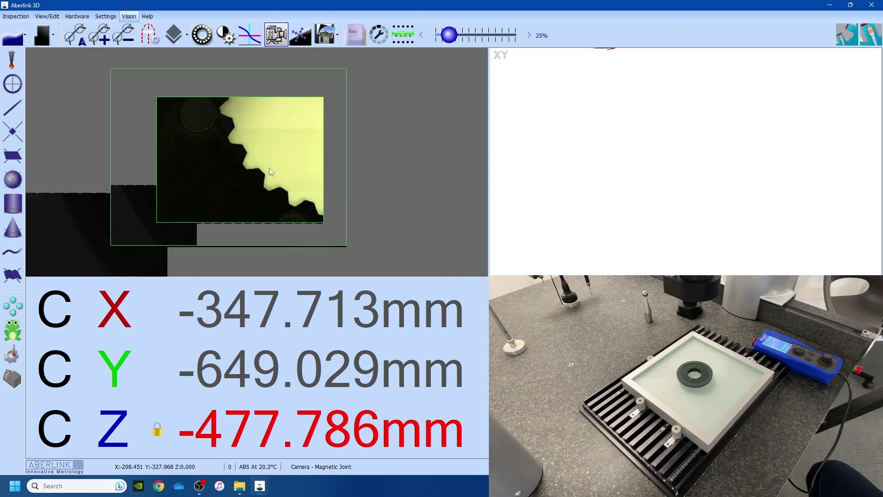
Try the centre light of the ringlight setup at 100 on the gear teeth, switch it off again and accept the setup.
click(201, 35)
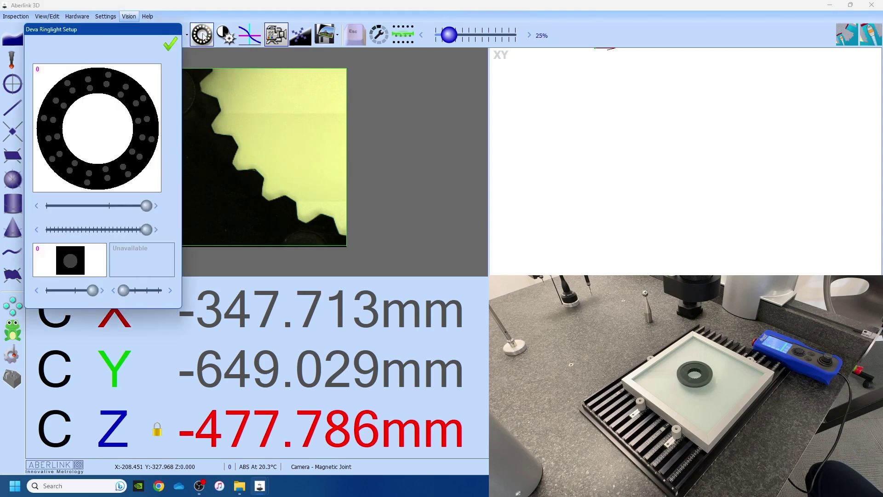
click(75, 263)
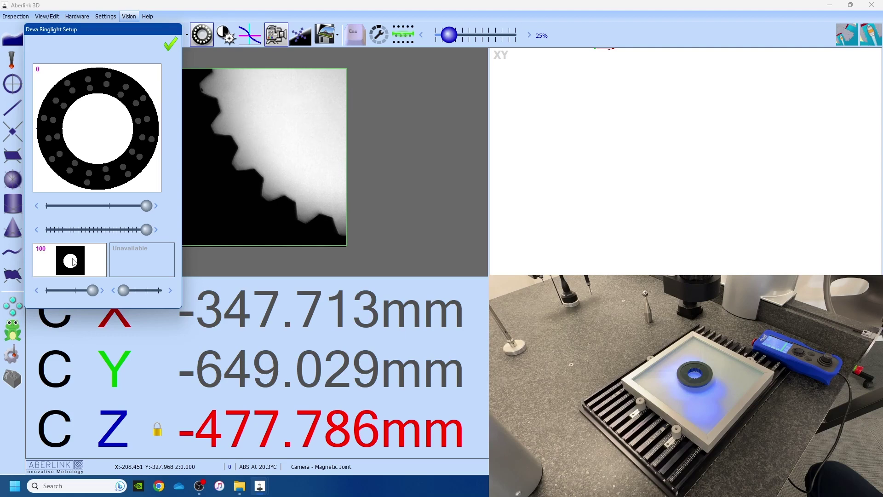
scroll(289, 165, down, 3)
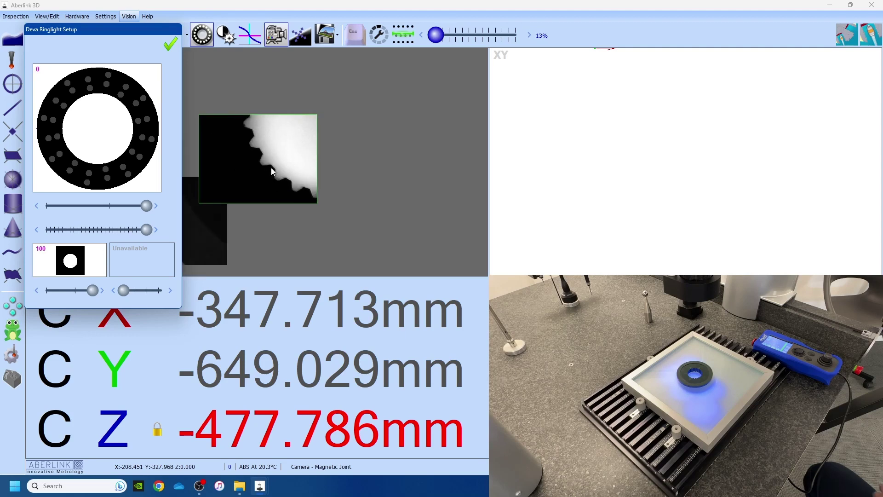
scroll(256, 166, up, 1)
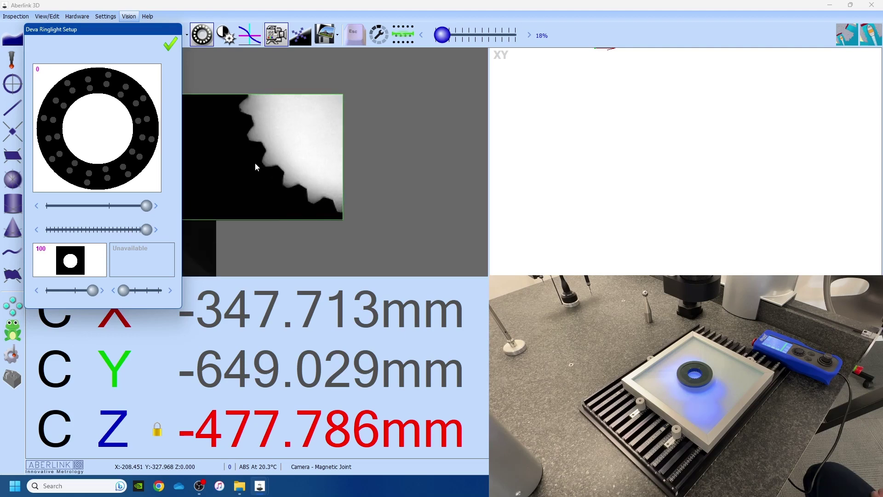
click(71, 263)
click(170, 43)
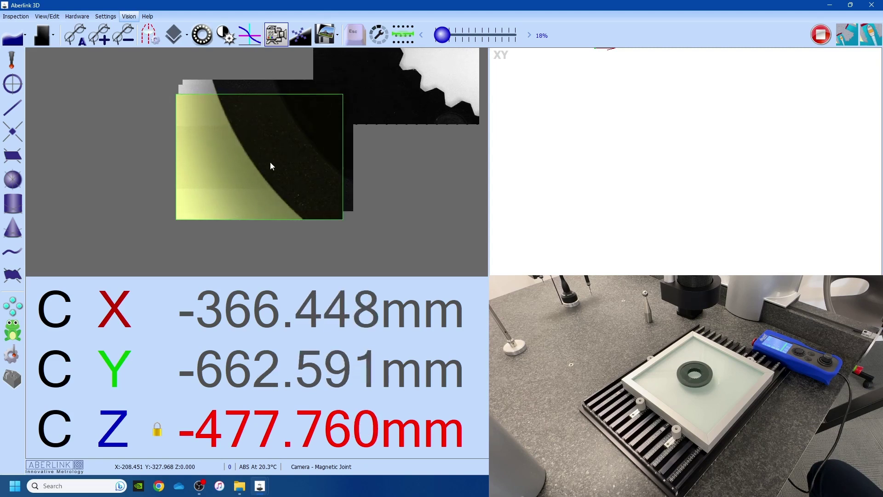
Scan the part's outer edge with the Curve vision tool and accept the measured curve.
click(18, 35)
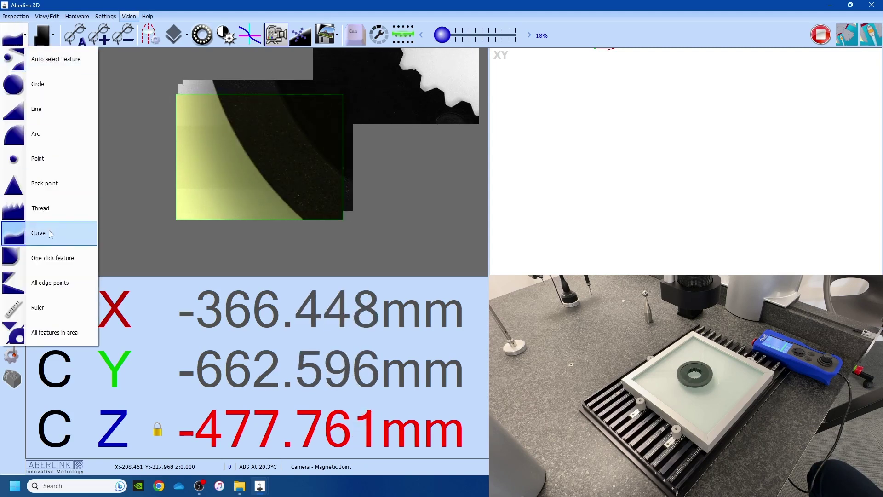
click(253, 162)
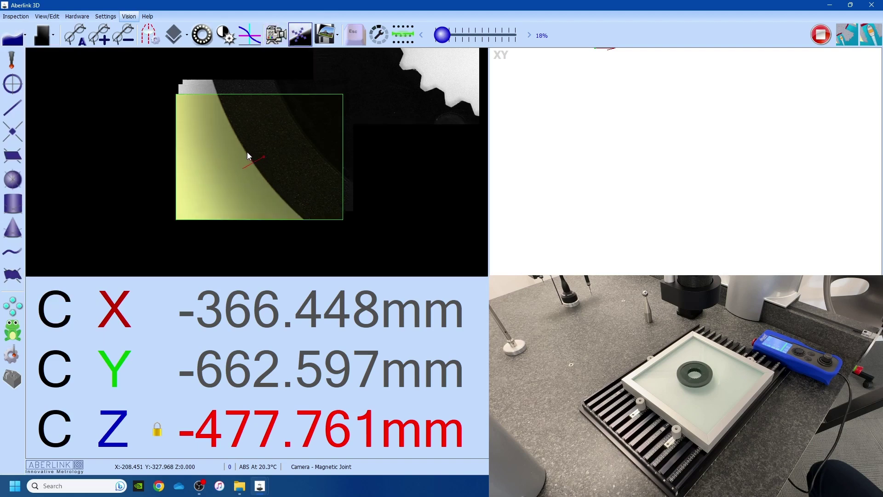
click(256, 167)
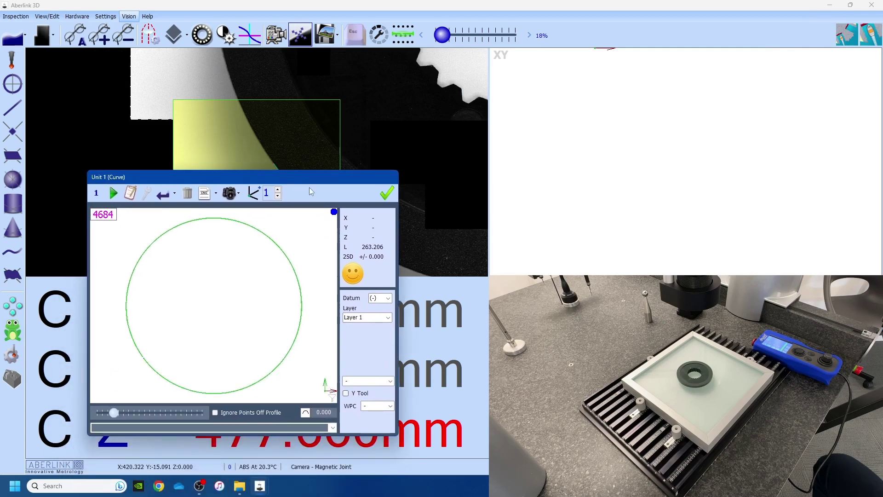
click(386, 193)
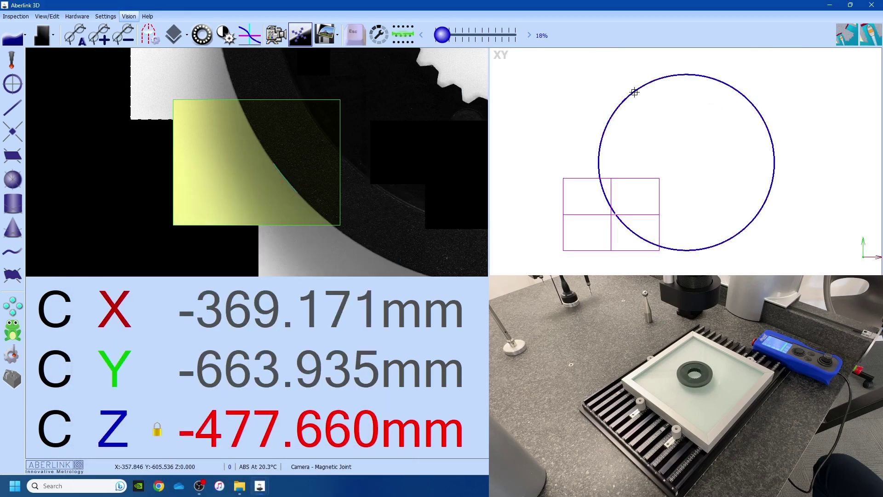
Construct a circle from the outer edge curve and set its centre as the reference origin.
scroll(634, 92, up, 6)
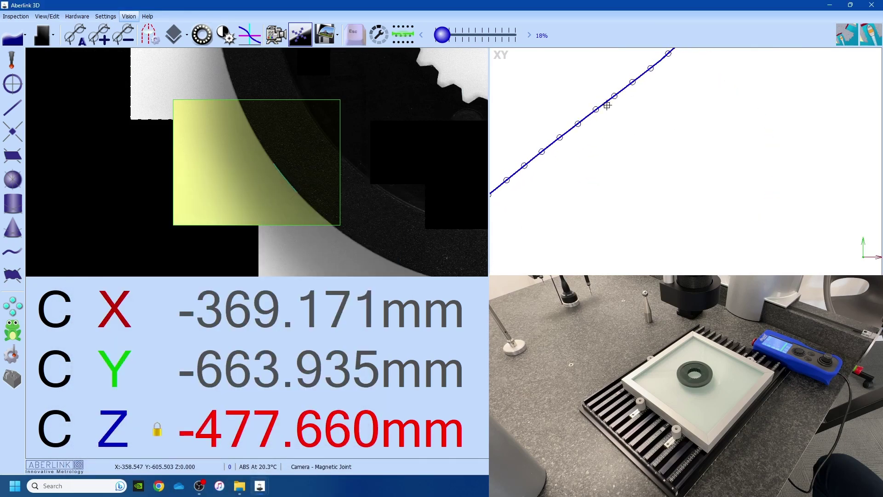
right_click(617, 160)
click(630, 179)
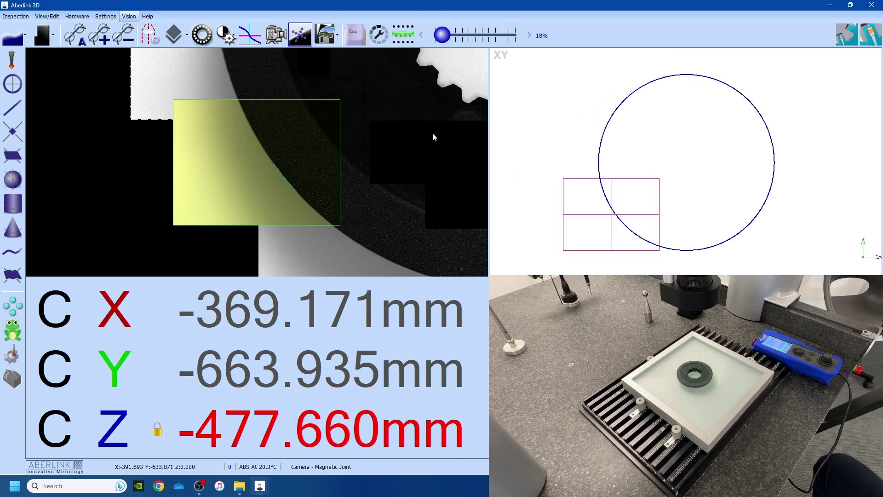
click(13, 84)
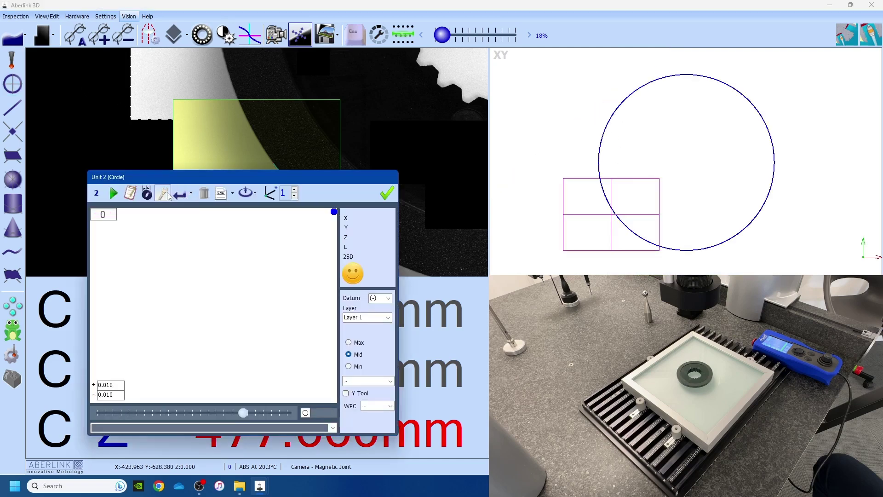
drag(558, 59, 783, 254)
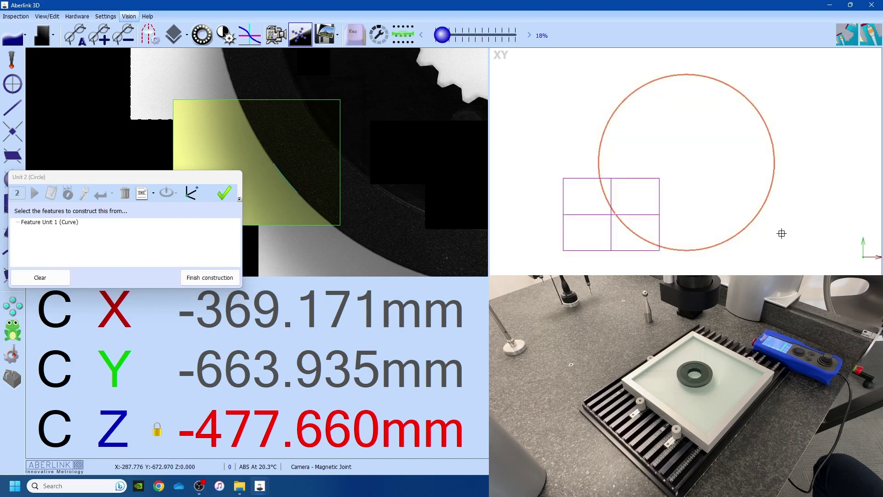
click(191, 195)
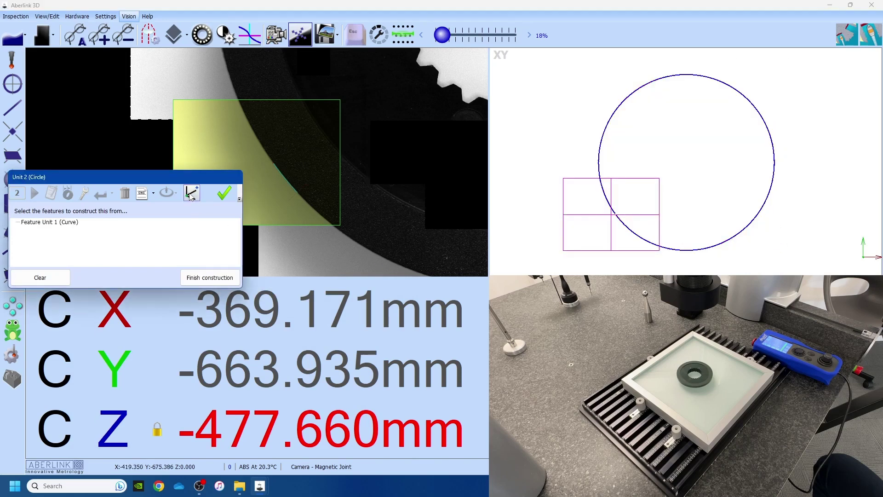
click(225, 193)
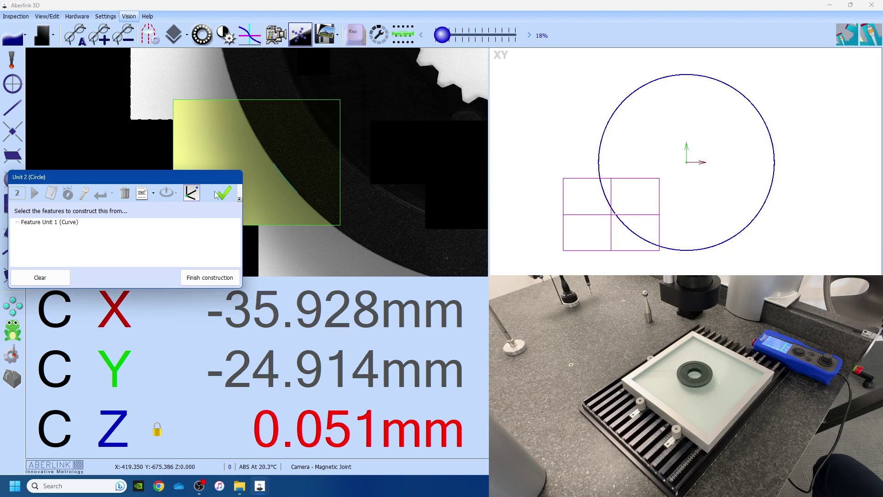
click(218, 195)
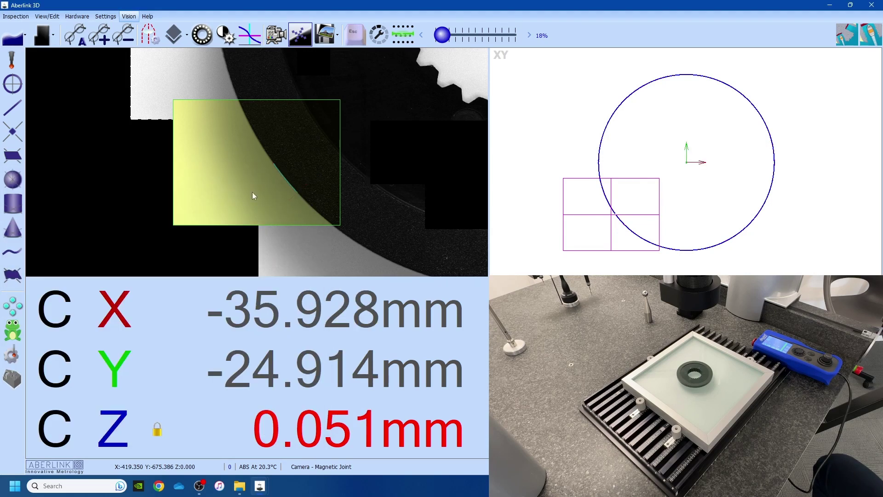
Dimension the constructed outer circle and report it as a diameter.
click(605, 123)
click(628, 131)
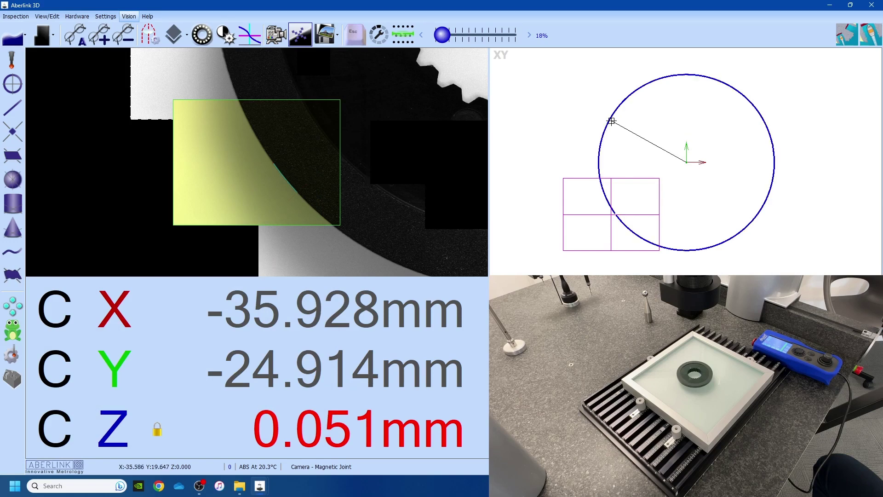
click(612, 121)
click(621, 125)
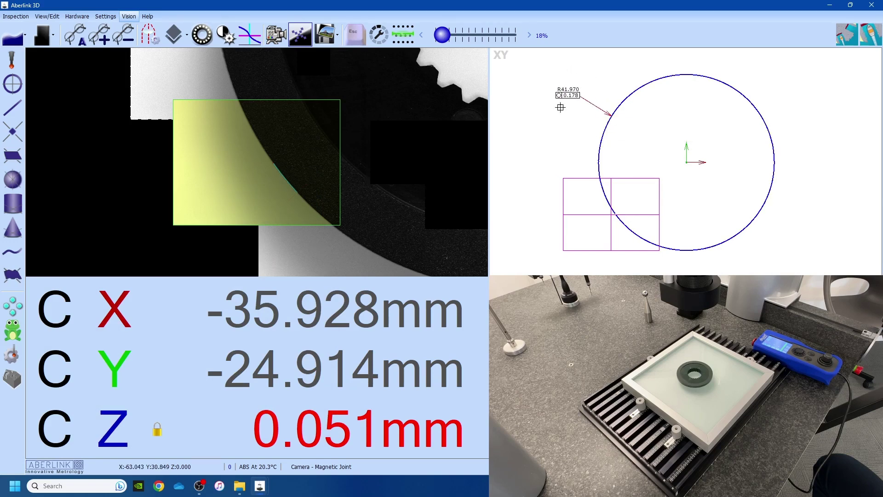
click(568, 94)
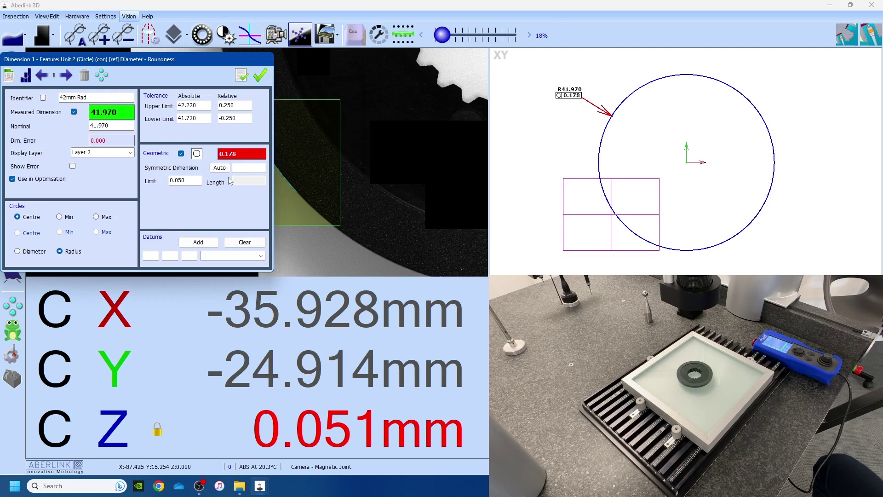
click(18, 252)
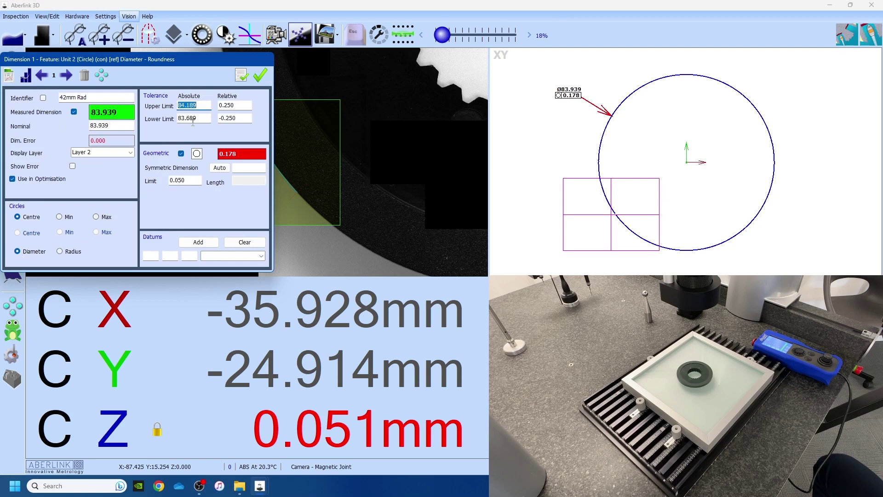
click(257, 75)
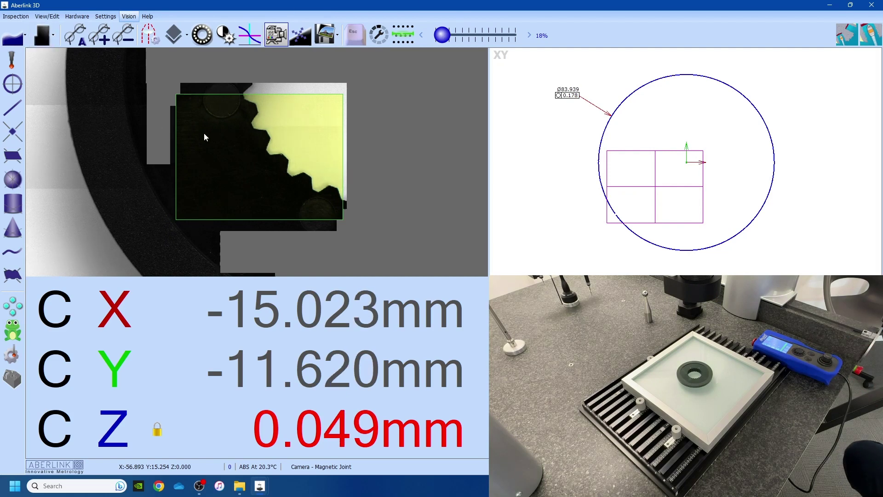
Scan the inner gear-tooth edge as a curve, accept it and inspect the measured points along the teeth.
click(290, 154)
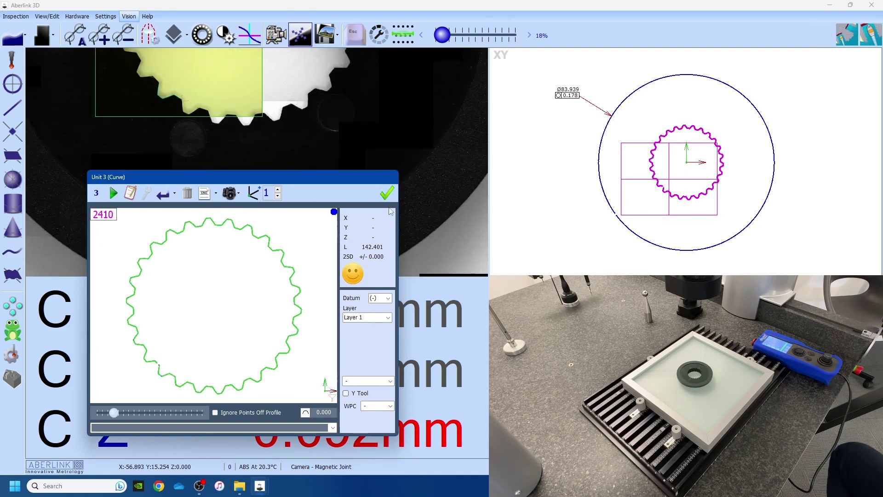
click(387, 193)
scroll(706, 169, up, 1)
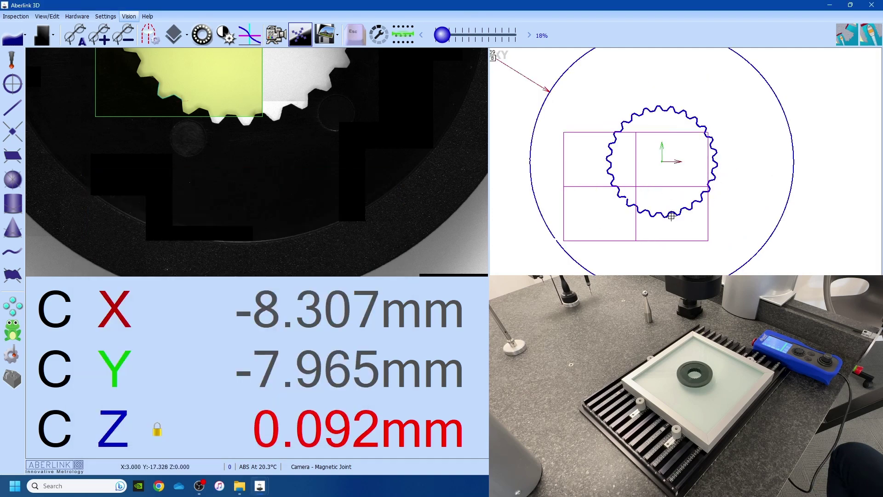
scroll(679, 162, up, 2)
scroll(590, 173, up, 5)
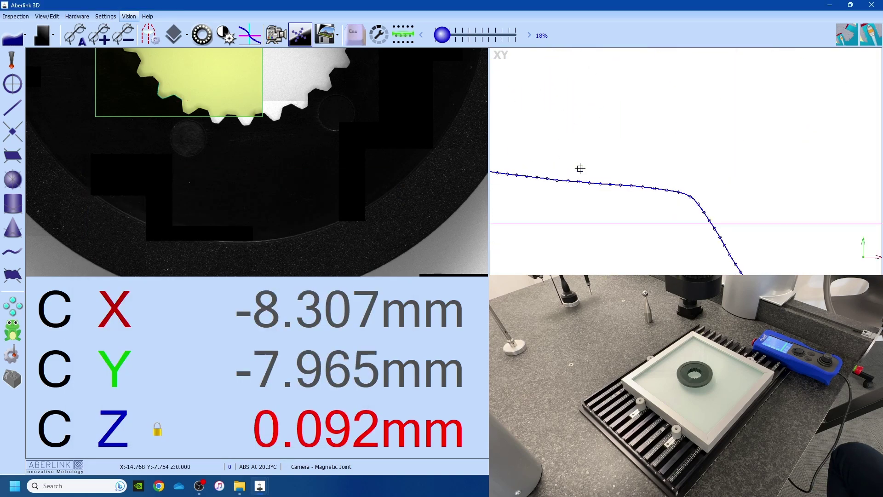
scroll(685, 202, down, 8)
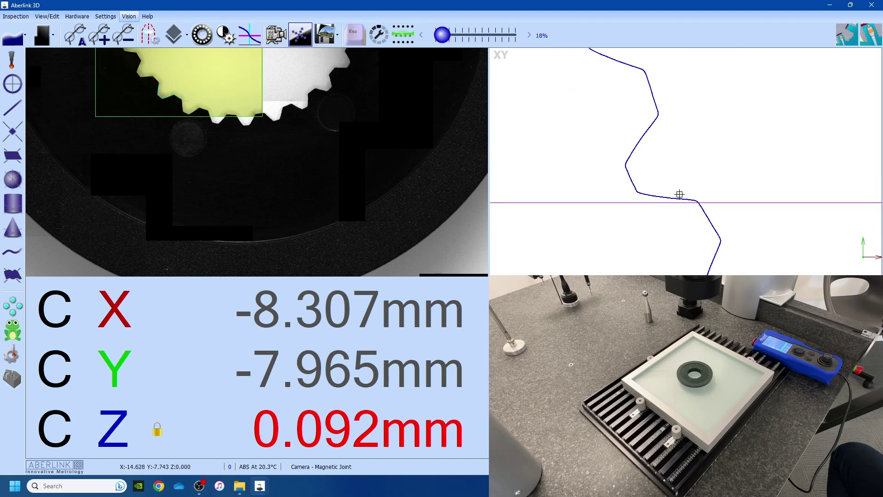
scroll(642, 181, down, 4)
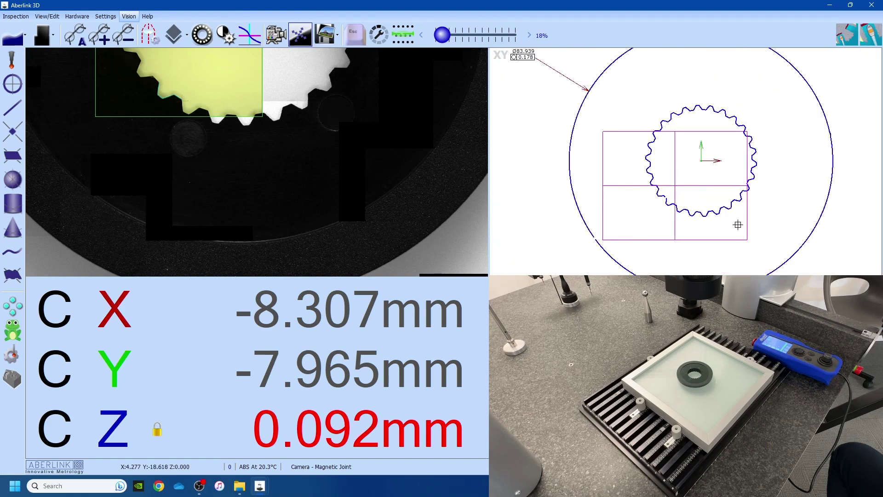
scroll(666, 214, down, 2)
scroll(666, 214, up, 2)
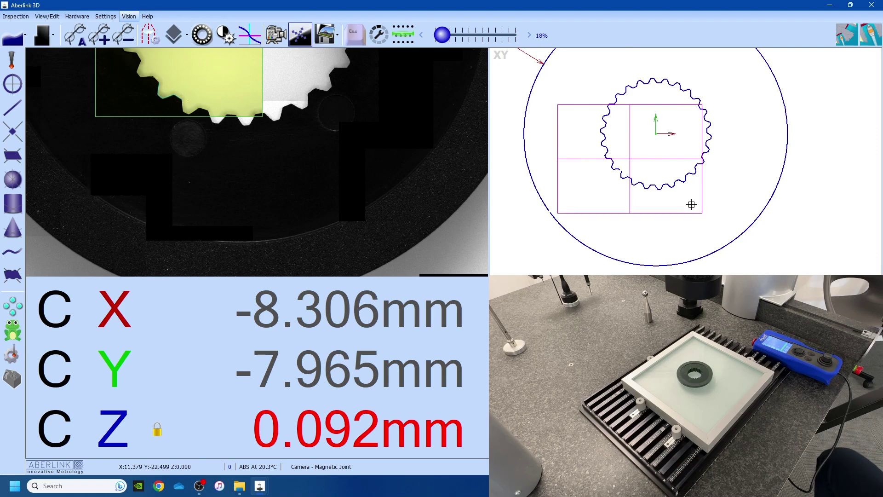
Open CMP Part [Teeth Profile].dxf from the 8. Example 3 (Gear tooth scan) folder for DXF import.
click(16, 16)
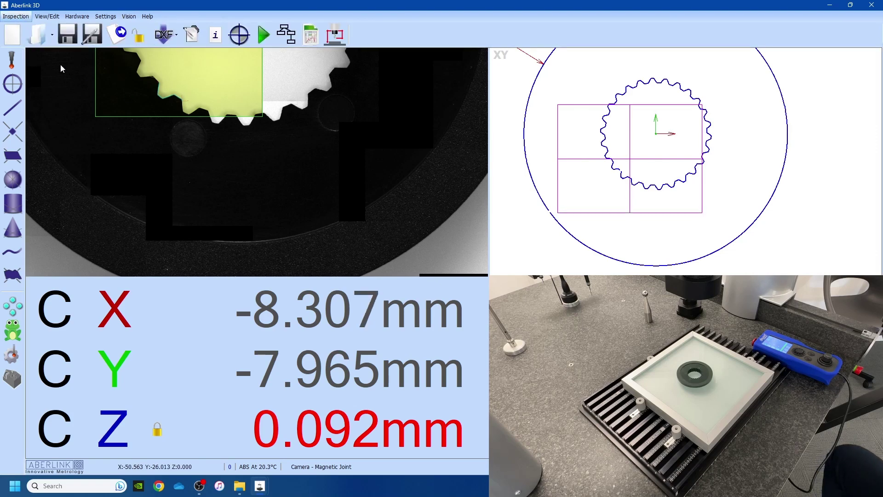
click(166, 35)
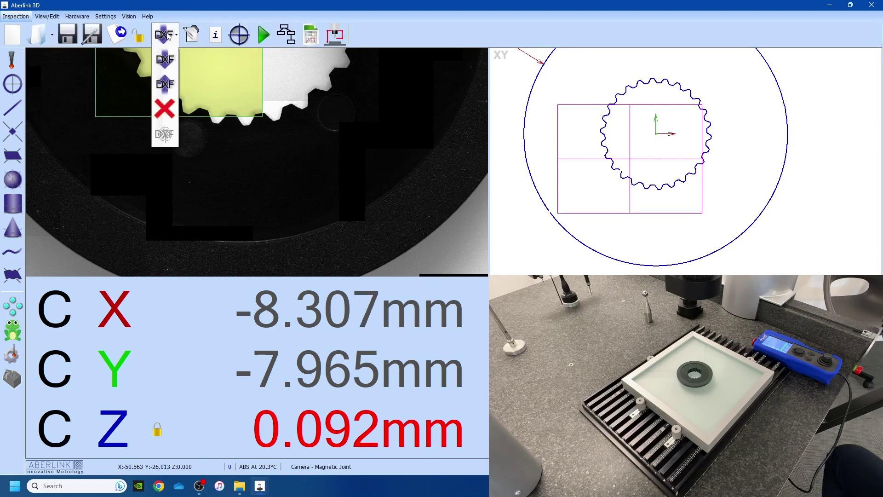
click(166, 60)
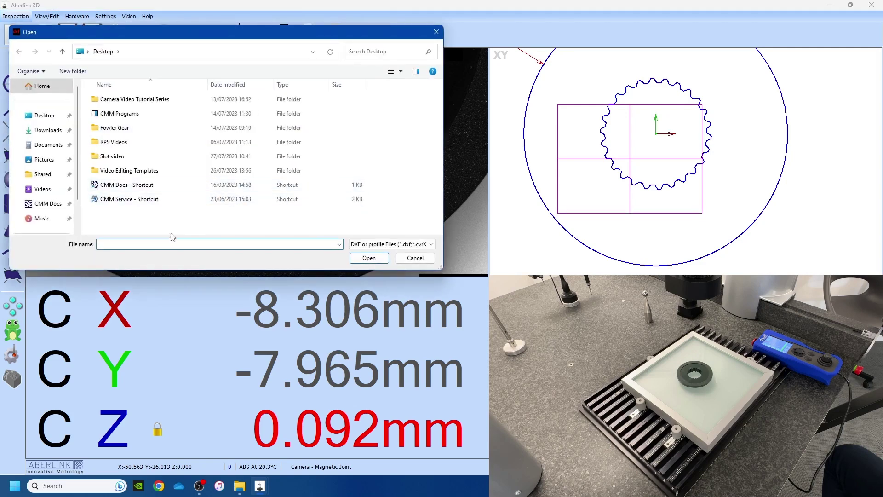
double_click(122, 100)
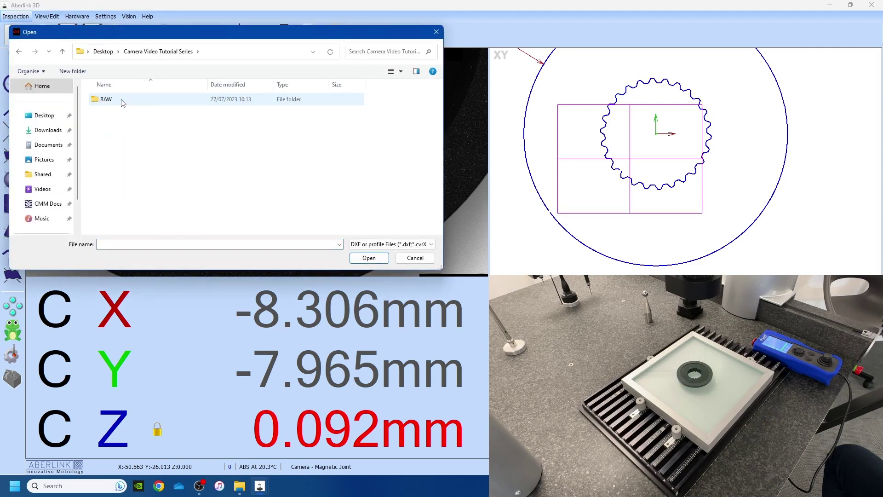
double_click(123, 99)
double_click(143, 200)
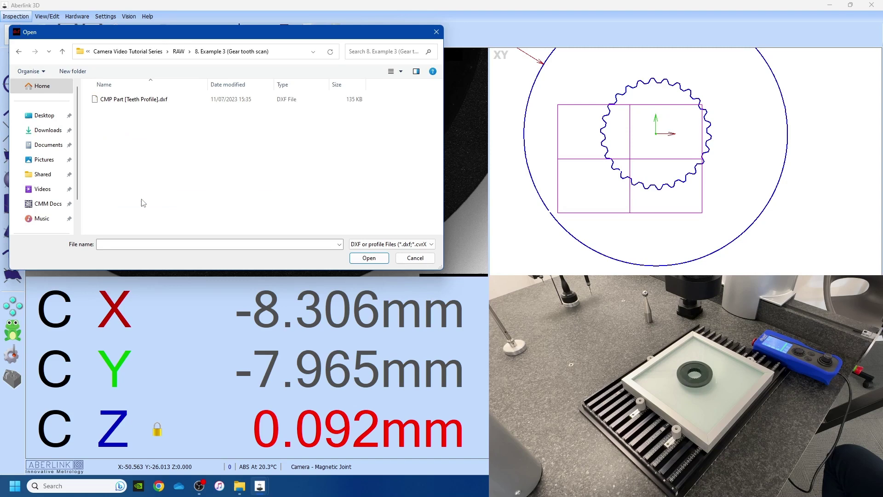
double_click(123, 102)
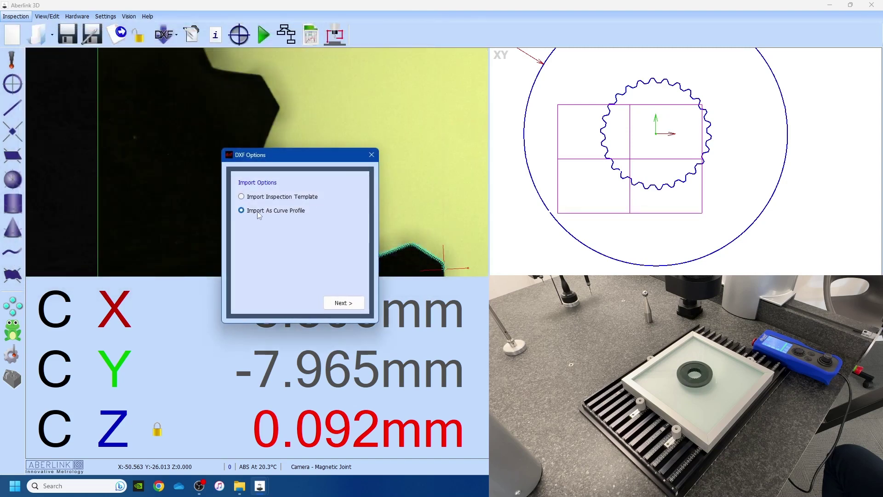
Import the DXF as a curve profile in cm on the XY plane, with Round Corners turned off.
click(342, 303)
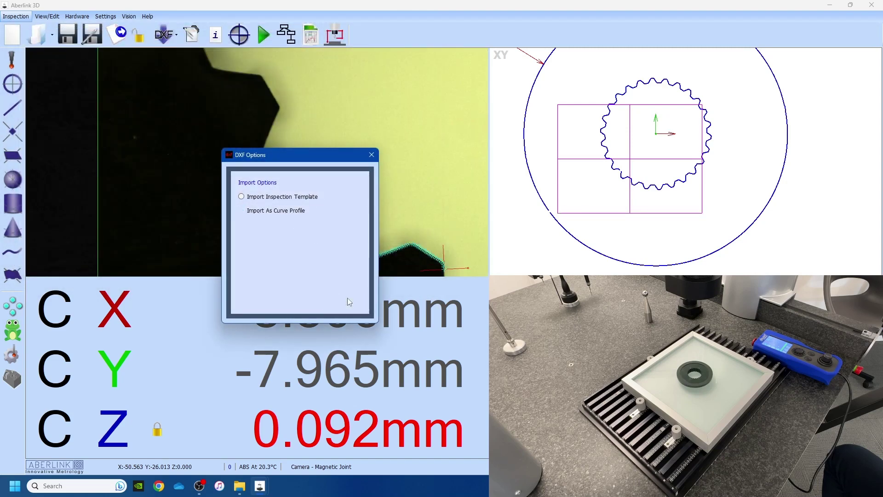
drag(298, 161, 283, 131)
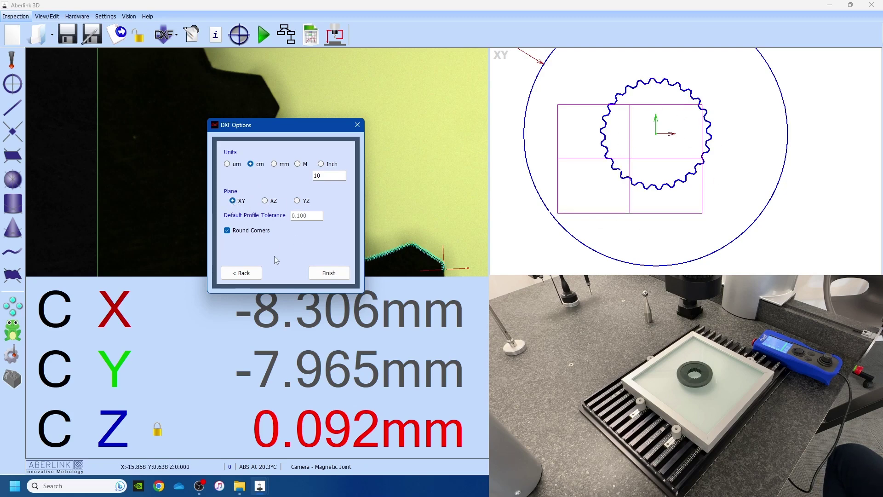
click(310, 217)
click(261, 231)
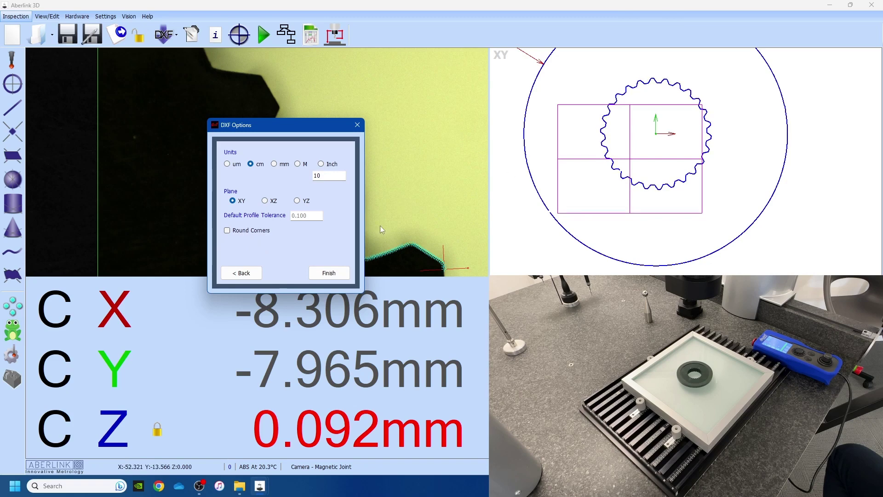
click(336, 273)
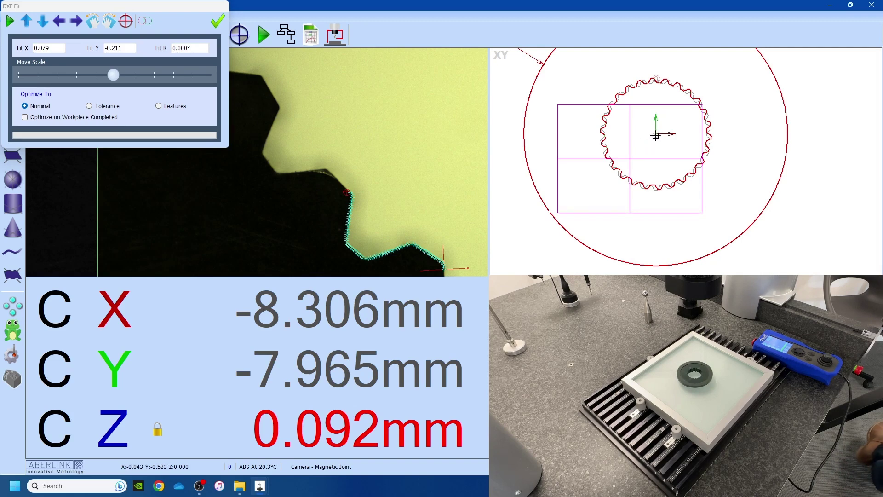
Try moving the DXF curve off the measured teeth and nudging it down, up, left and right.
drag(656, 136, 634, 118)
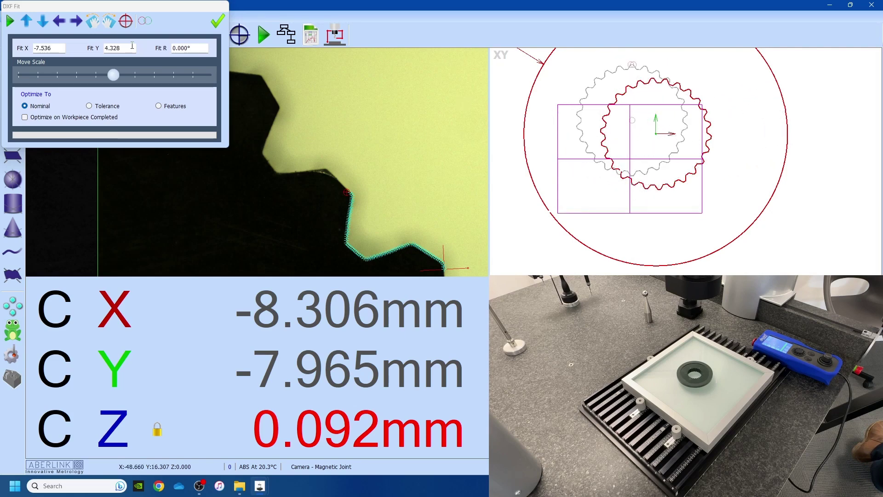
drag(50, 11, 87, 29)
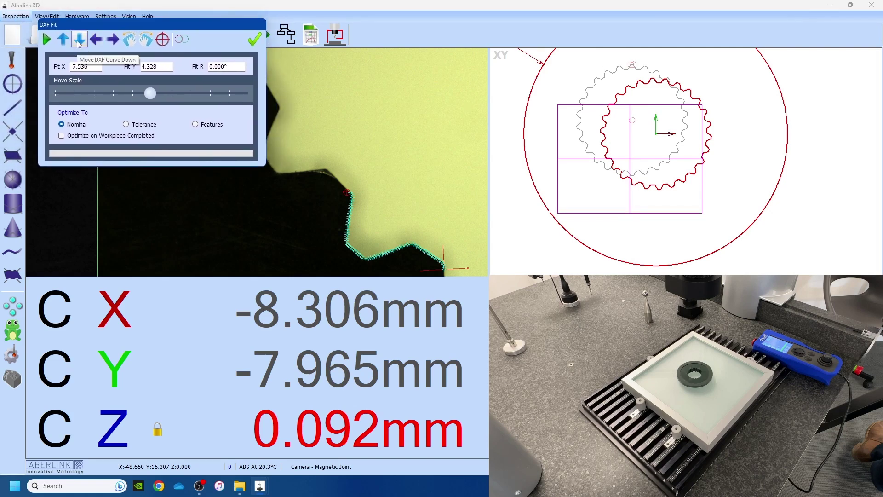
click(79, 41)
click(64, 41)
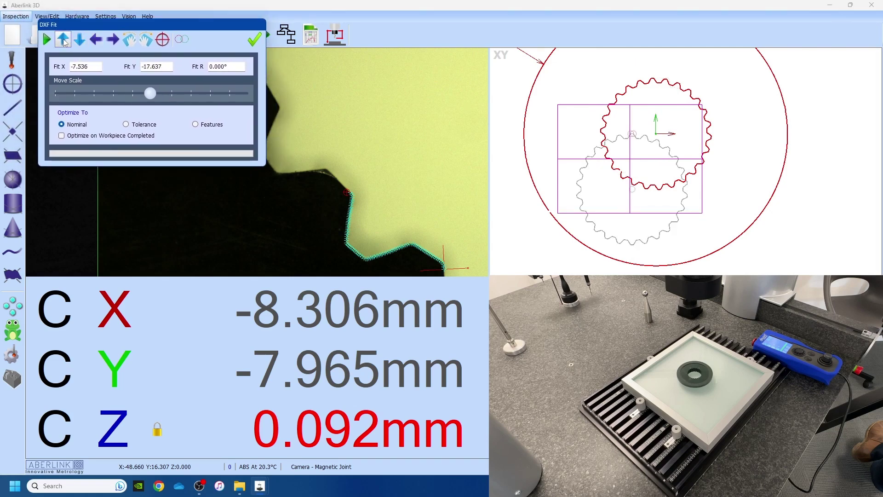
click(64, 42)
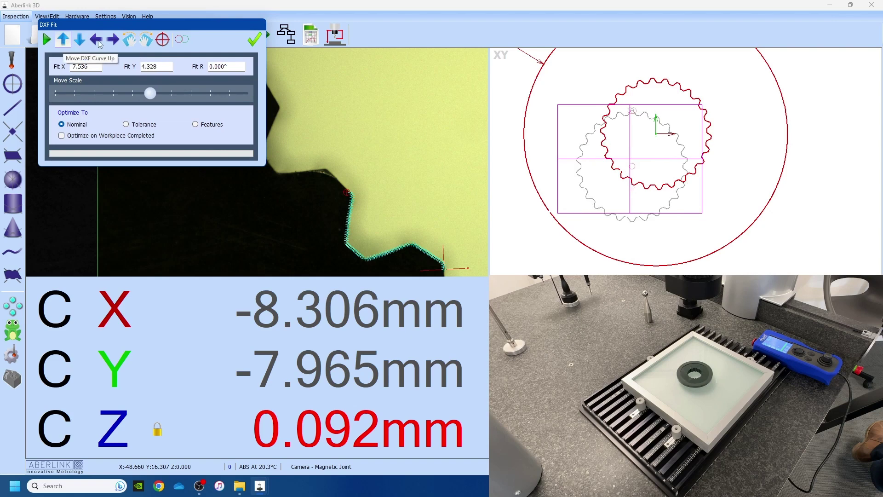
click(98, 41)
click(95, 42)
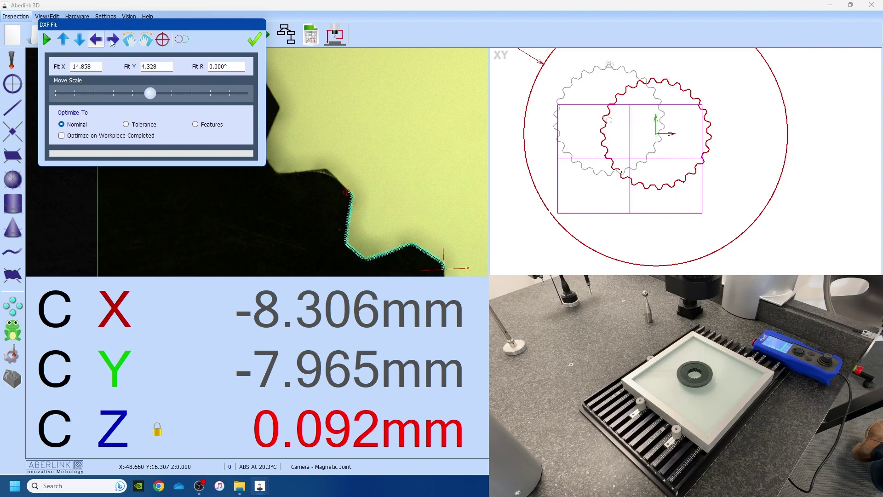
click(111, 41)
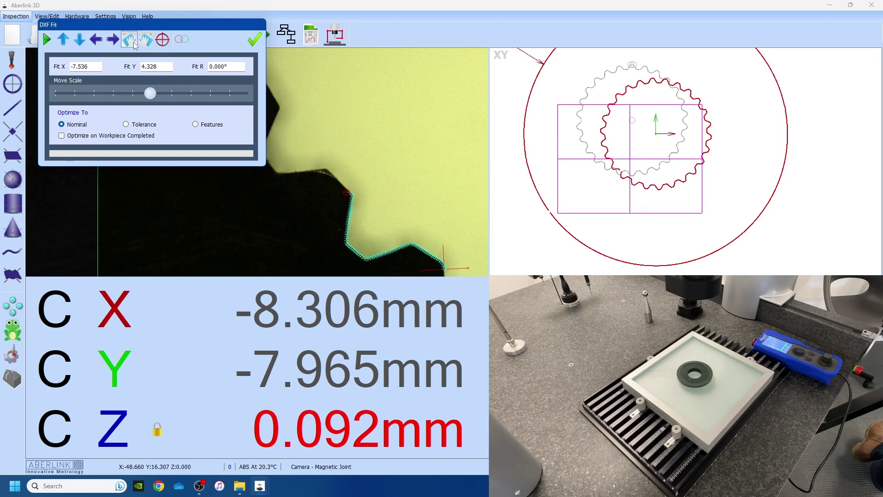
Move the DXF curve onto the measured teeth, optimize its fit to nominal and accept the fit.
drag(601, 105, 630, 105)
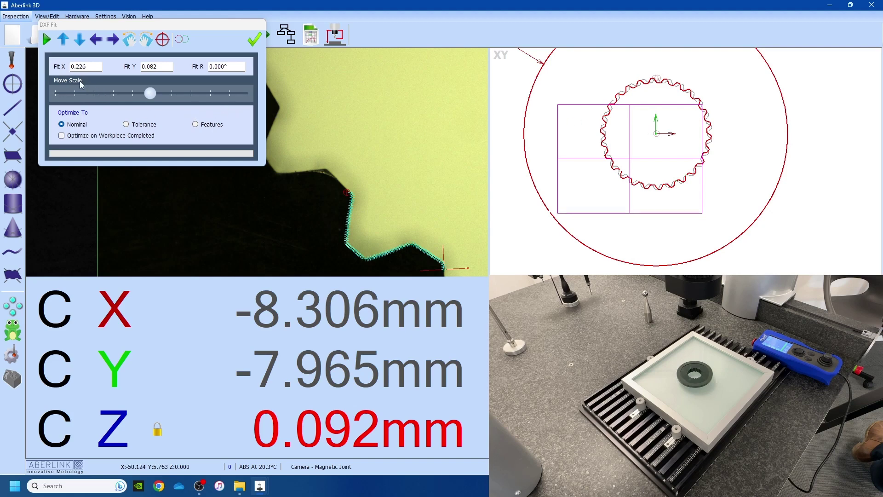
click(50, 39)
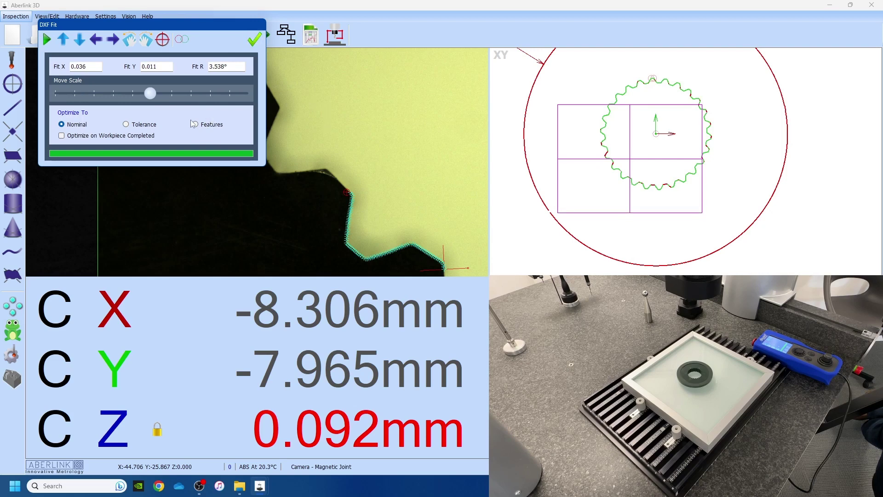
click(254, 40)
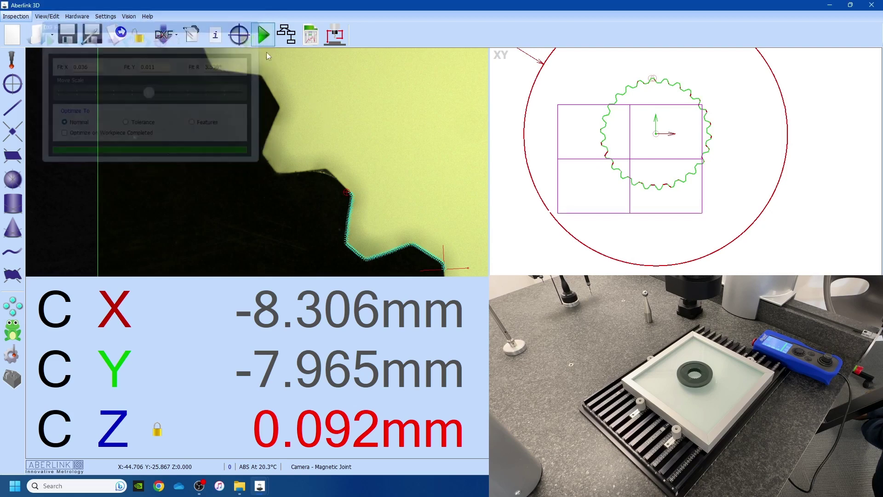
Examine the measured tooth points against the DXF profile and its tolerance band.
scroll(606, 152, up, 3)
scroll(610, 140, up, 8)
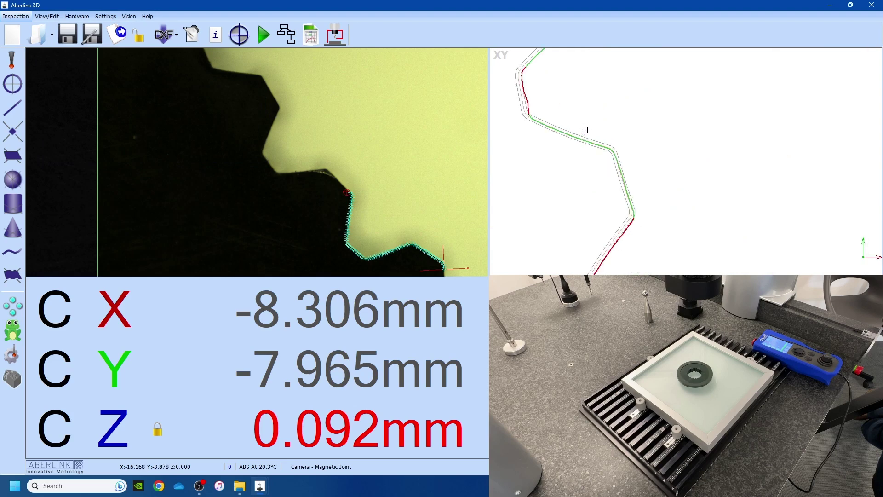
scroll(637, 169, down, 5)
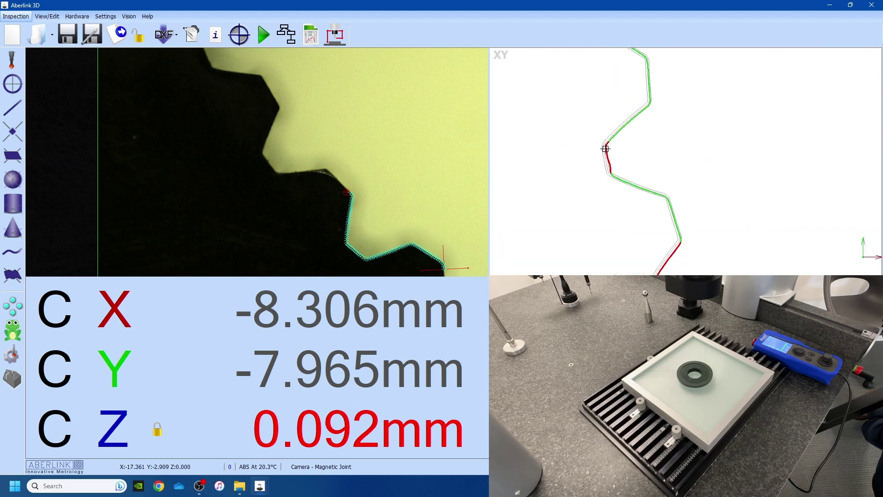
scroll(610, 152, up, 5)
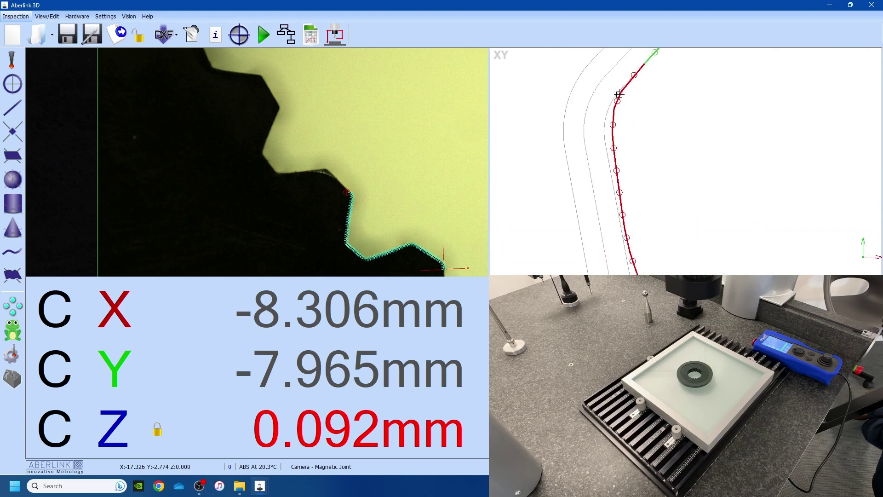
scroll(616, 189, down, 6)
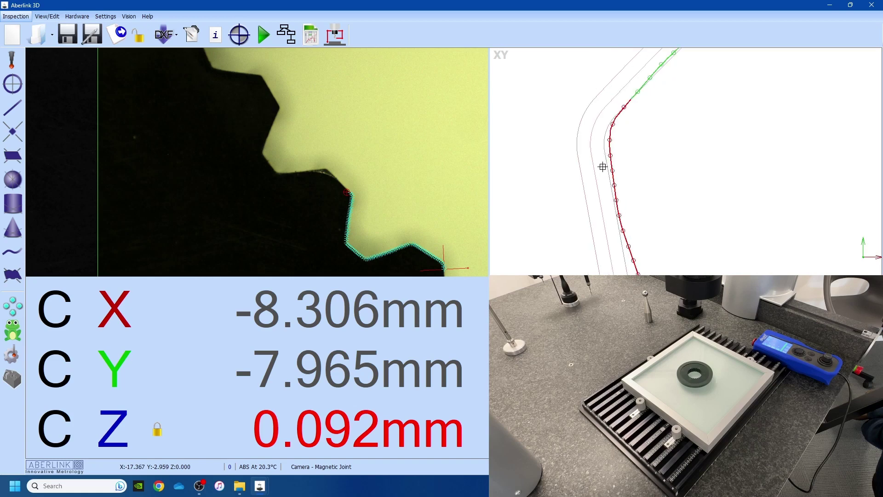
scroll(636, 203, up, 5)
scroll(637, 203, up, 2)
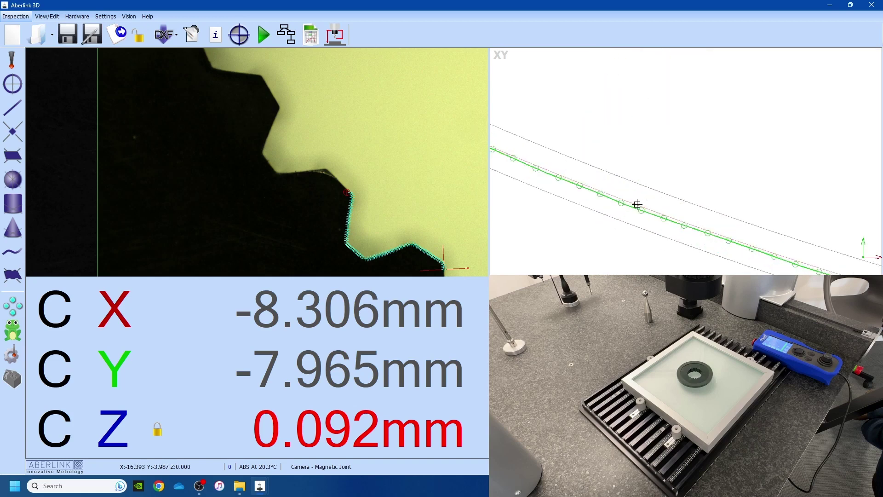
scroll(635, 204, up, 3)
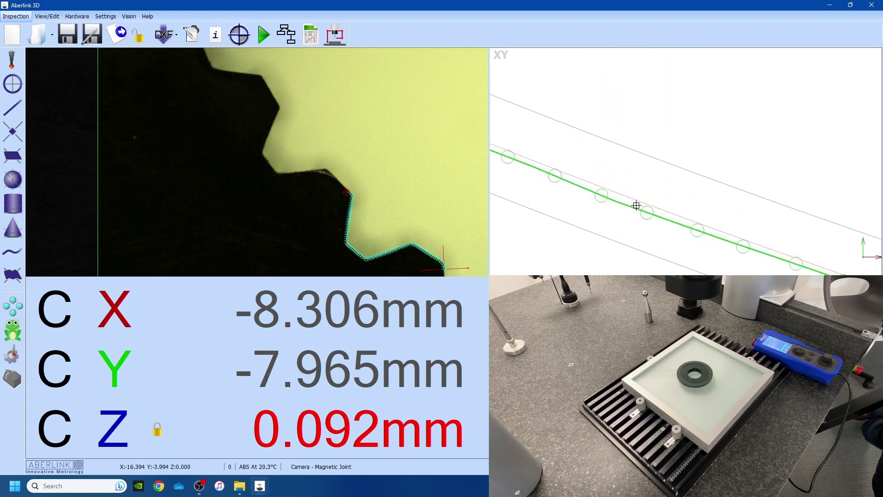
scroll(634, 205, down, 8)
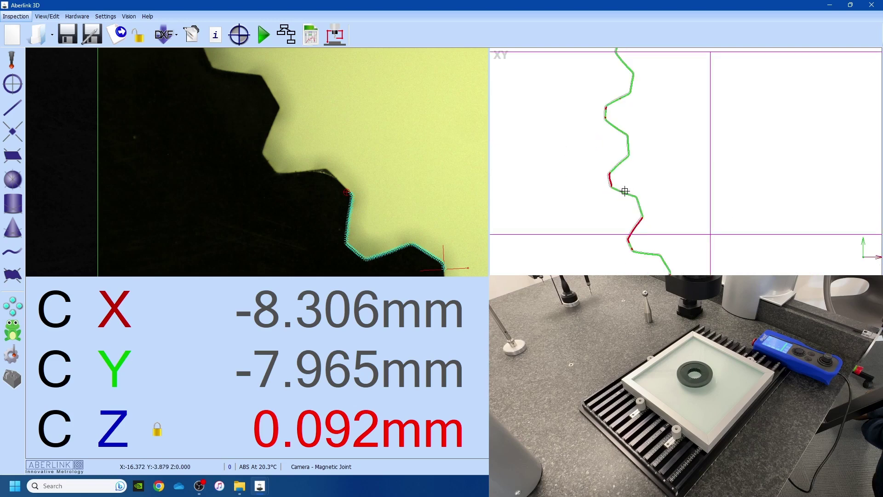
scroll(625, 189, down, 3)
Add a profile deviation dimension to the gear-tooth curve, with its label just outside the teeth.
scroll(733, 181, up, 5)
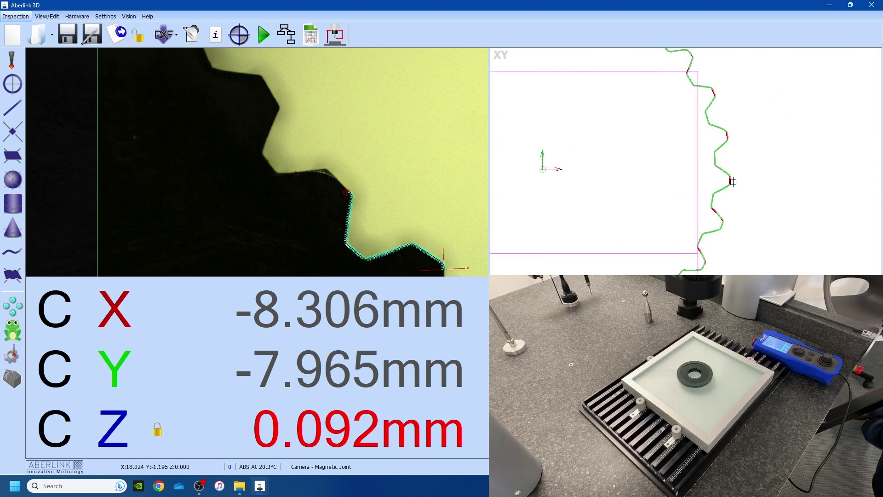
click(725, 171)
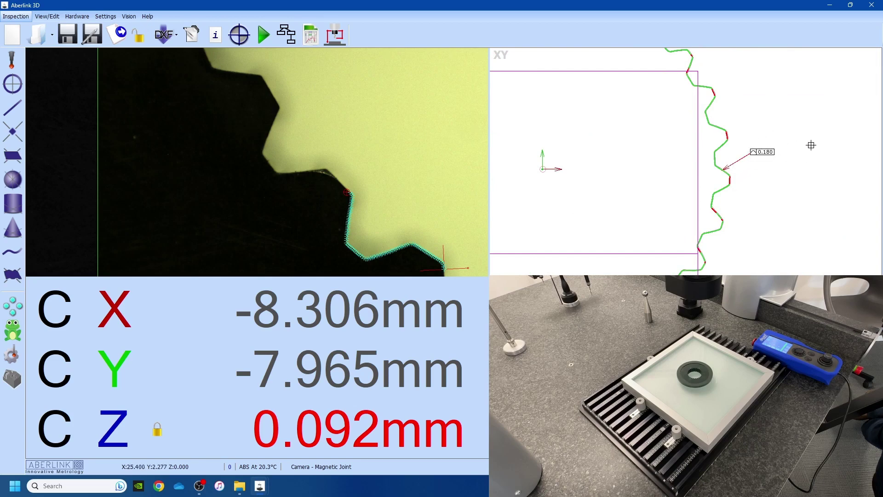
scroll(801, 135, down, 5)
scroll(801, 135, down, 3)
scroll(677, 110, up, 3)
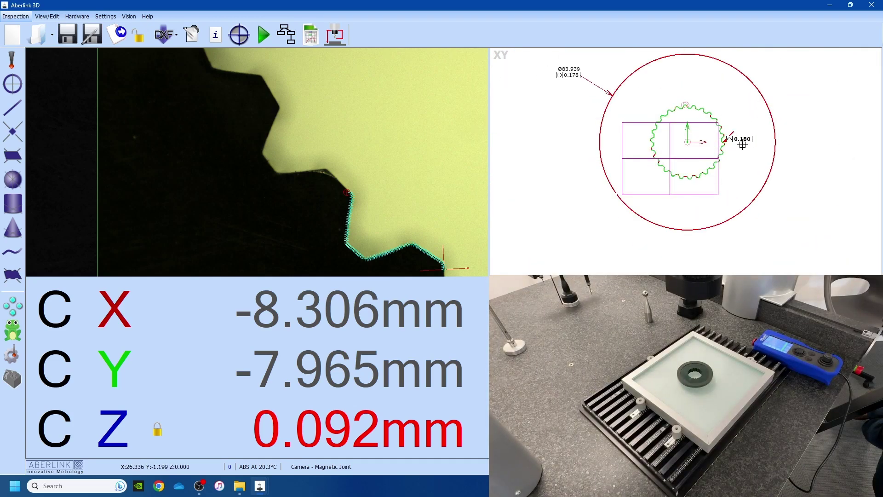
Inspect the gear-tooth curve's deviations in its results window, adjust their display scale and accept the curve.
scroll(641, 88, up, 5)
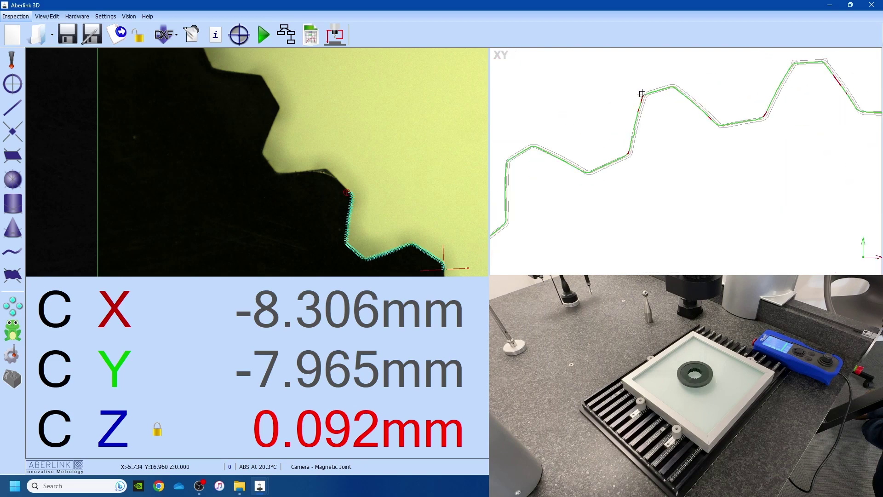
scroll(631, 95, down, 5)
scroll(632, 95, up, 3)
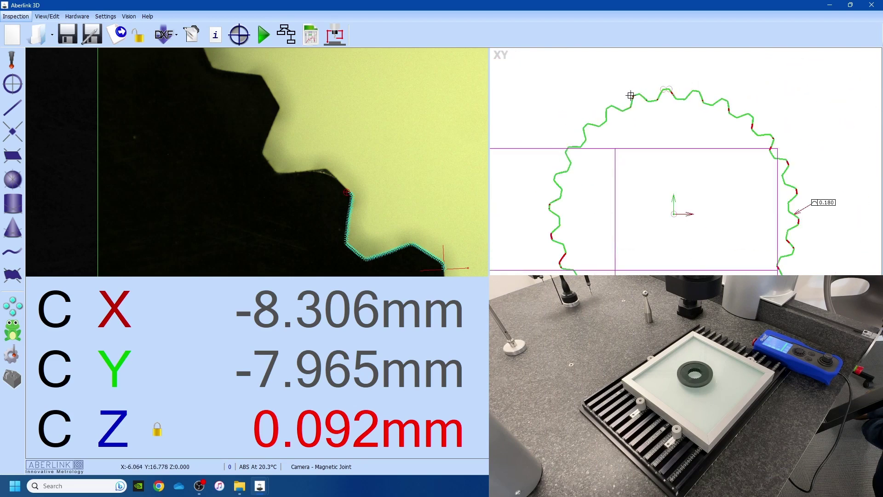
scroll(631, 96, down, 2)
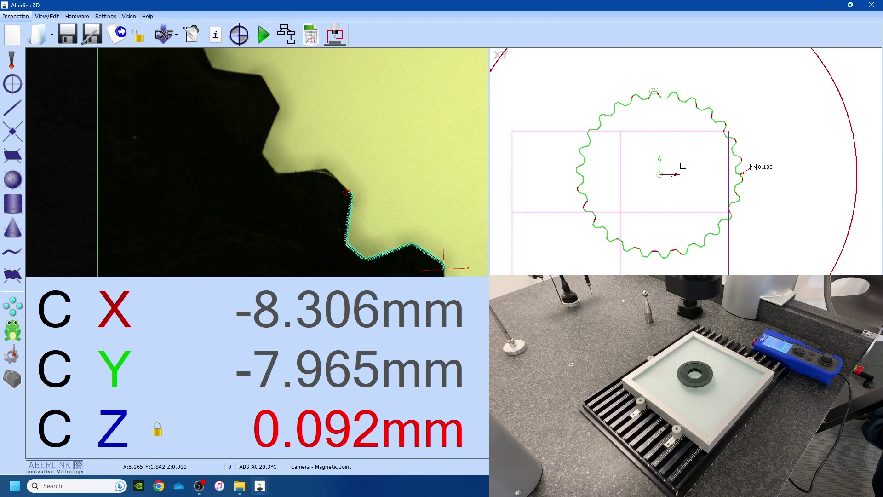
double_click(586, 151)
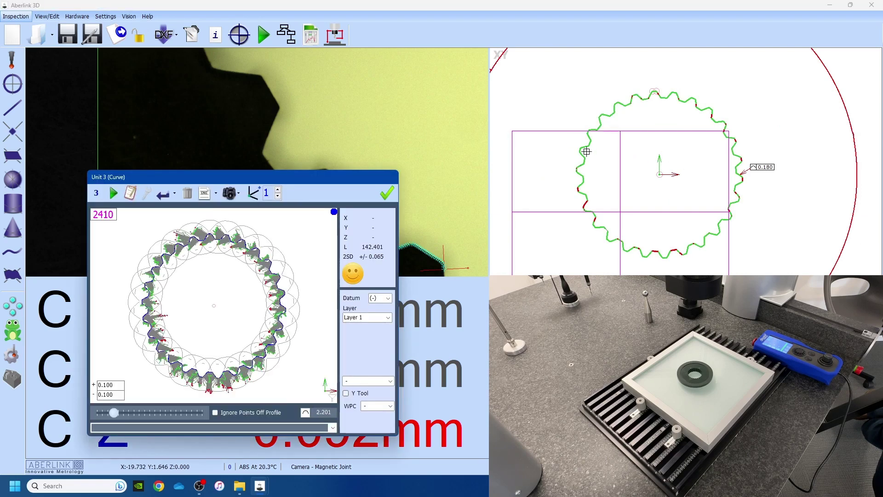
drag(288, 104, 281, 67)
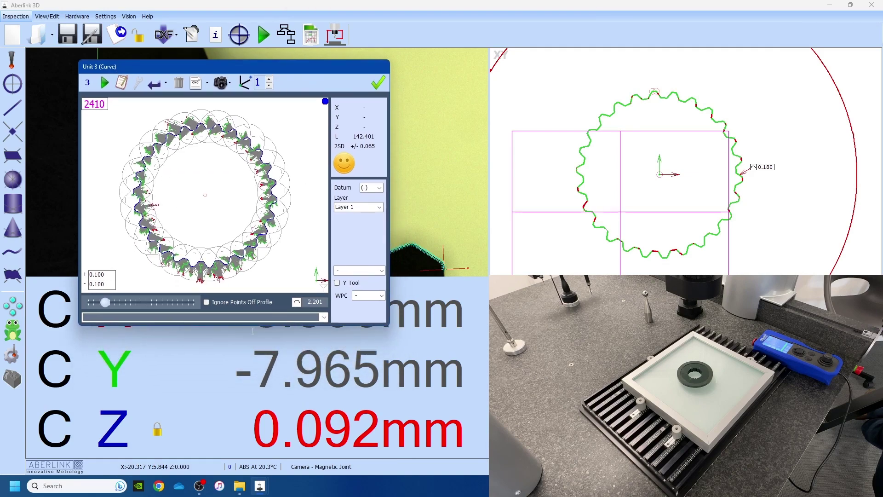
scroll(220, 220, up, 2)
scroll(297, 217, up, 4)
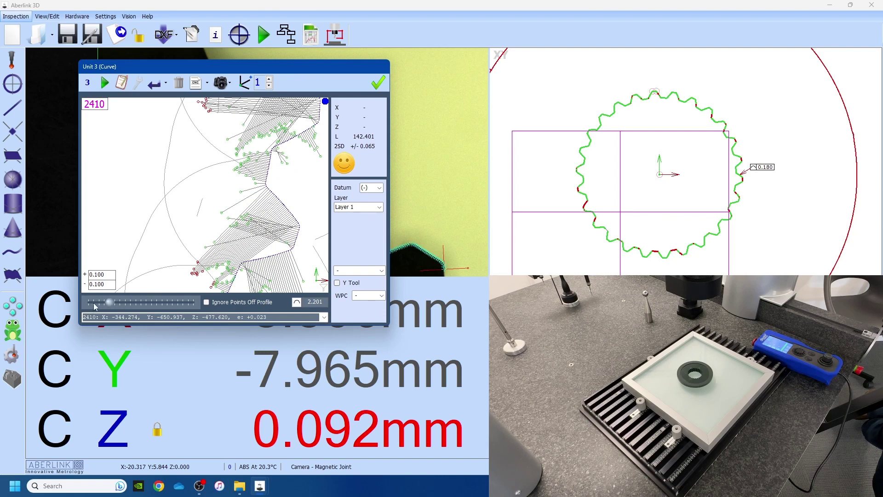
drag(109, 303, 173, 305)
scroll(236, 213, down, 5)
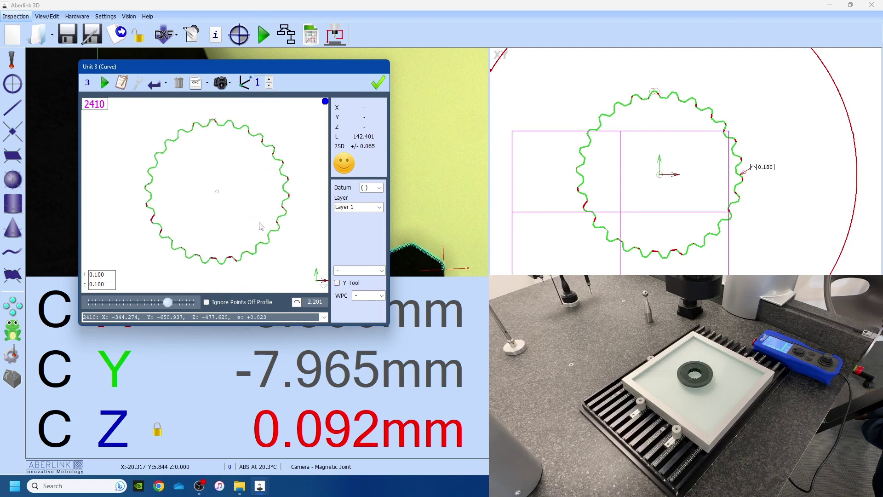
key(Tab)
click(378, 84)
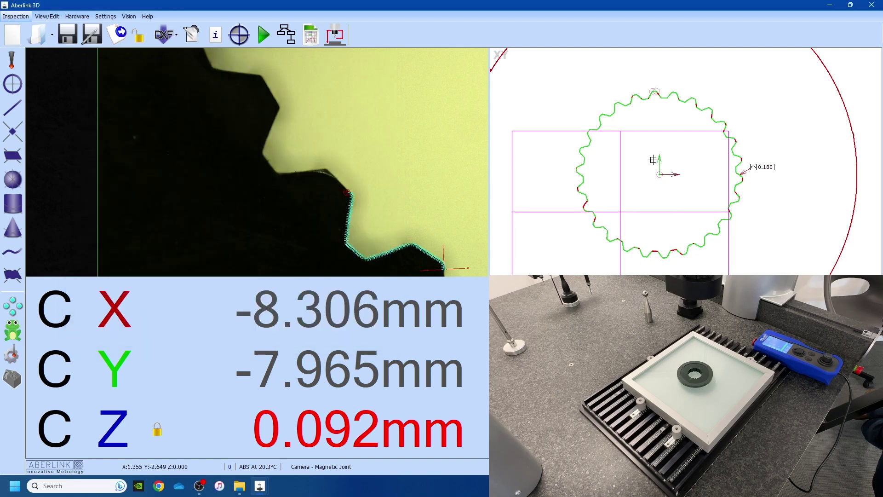